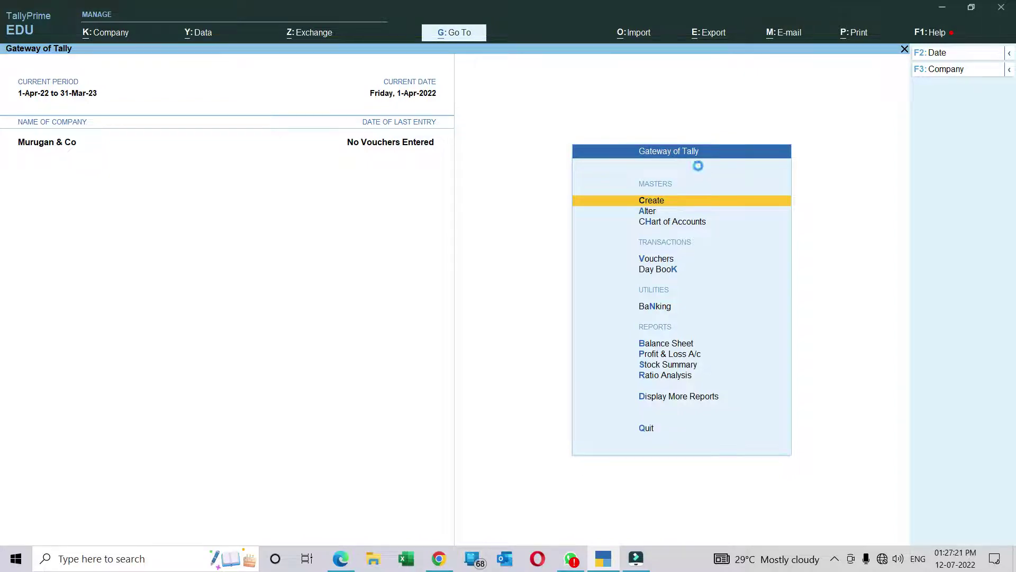
Start a new ledger named State Bank of India and group it under Bank Accounts.
{"action": "key", "text": "Return"}
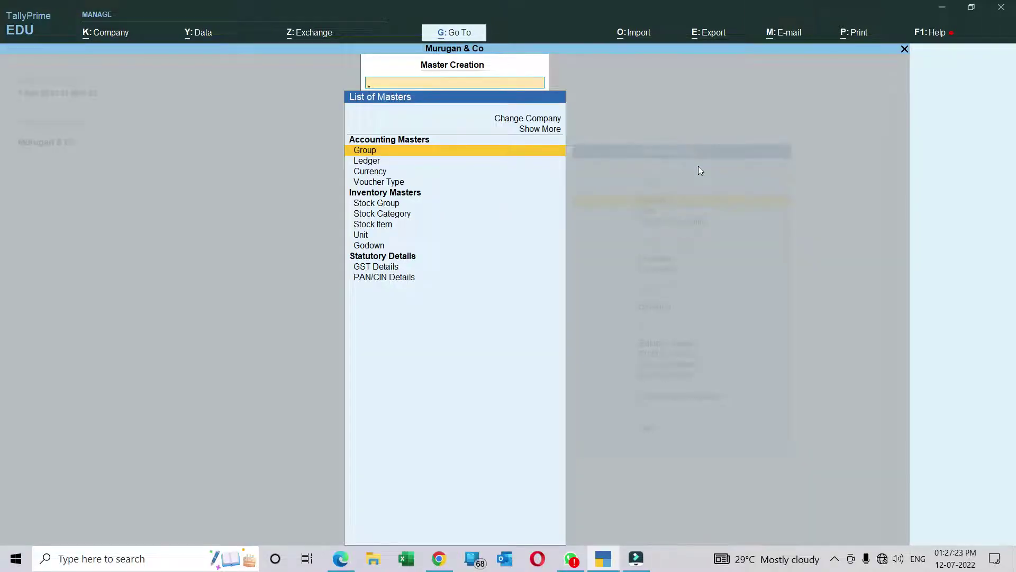
{"action": "left_click", "coordinate": [407, 140]}
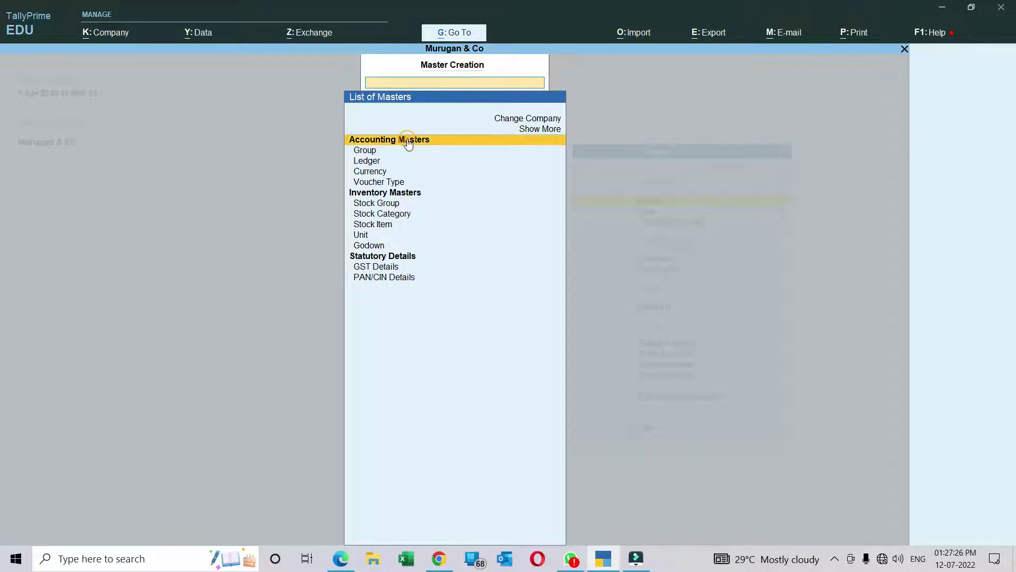
{"action": "left_click", "coordinate": [362, 166]}
{"action": "left_click", "coordinate": [362, 166]}
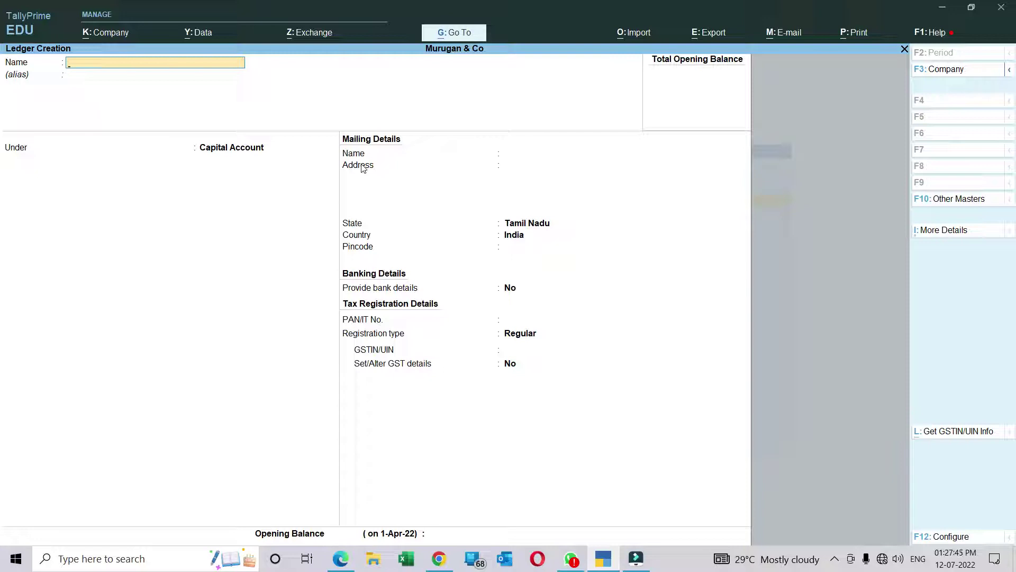
{"action": "type", "text": "State Bank of india"}
{"action": "key", "text": "Return"}
{"action": "key", "text": "Return"}
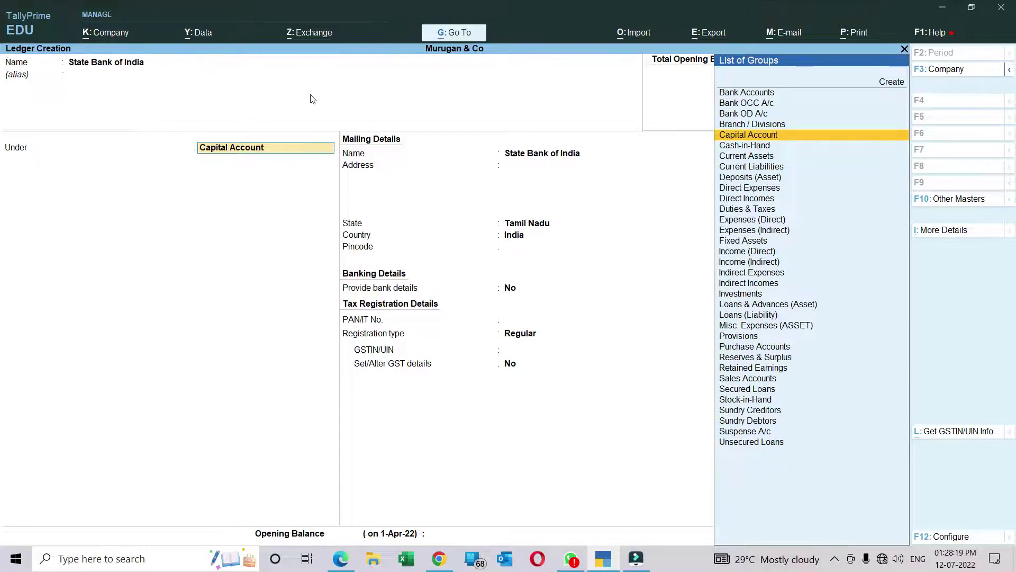
{"action": "type", "text": "Bank"}
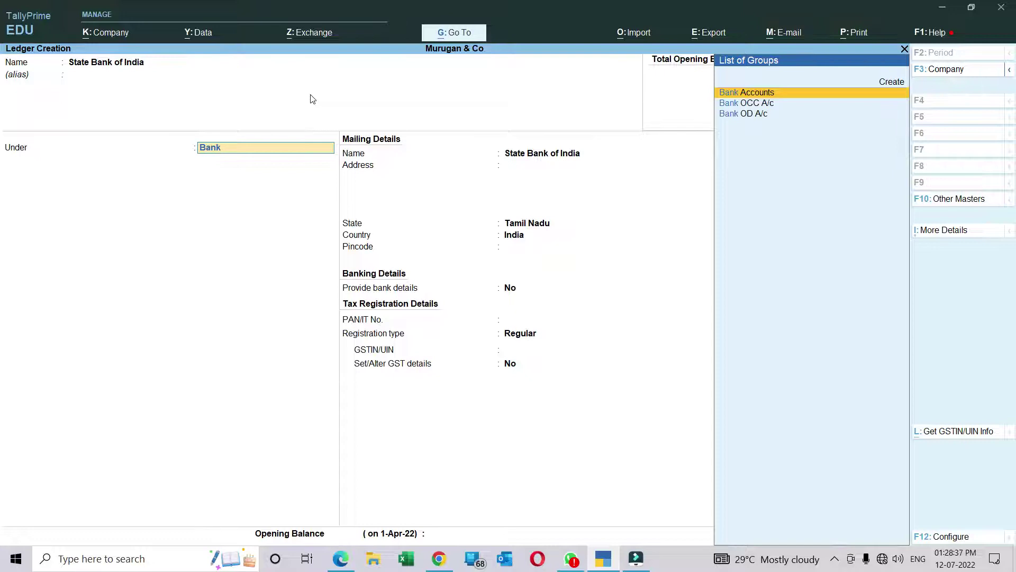
{"action": "key", "text": "Return"}
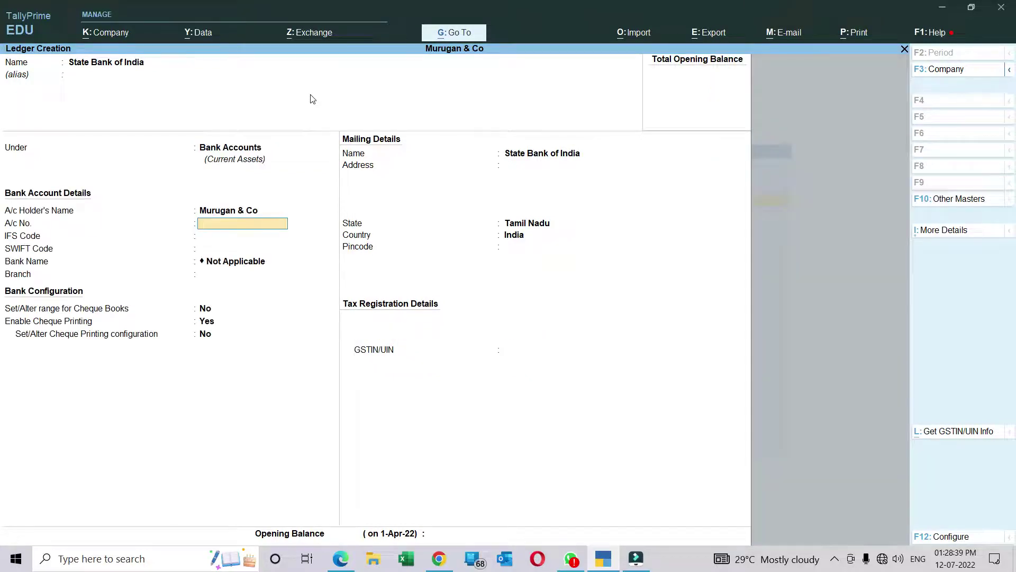
Leave the bank account details blank, keep the default cheque book and cheque printing settings, and save the State Bank of India ledger.
{"action": "key", "text": "Return"}
{"action": "key", "text": "Return"}
{"action": "key", "text": "BackSpace"}
{"action": "key", "text": "BackSpace"}
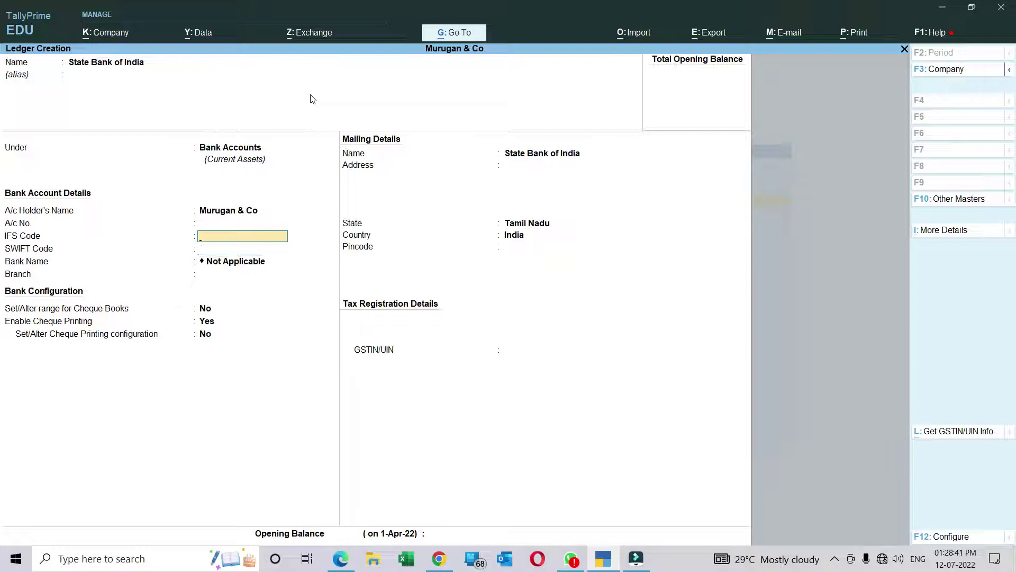
{"action": "key", "text": "Return"}
{"action": "key", "text": "Return"}
{"action": "key", "text": "Return"}
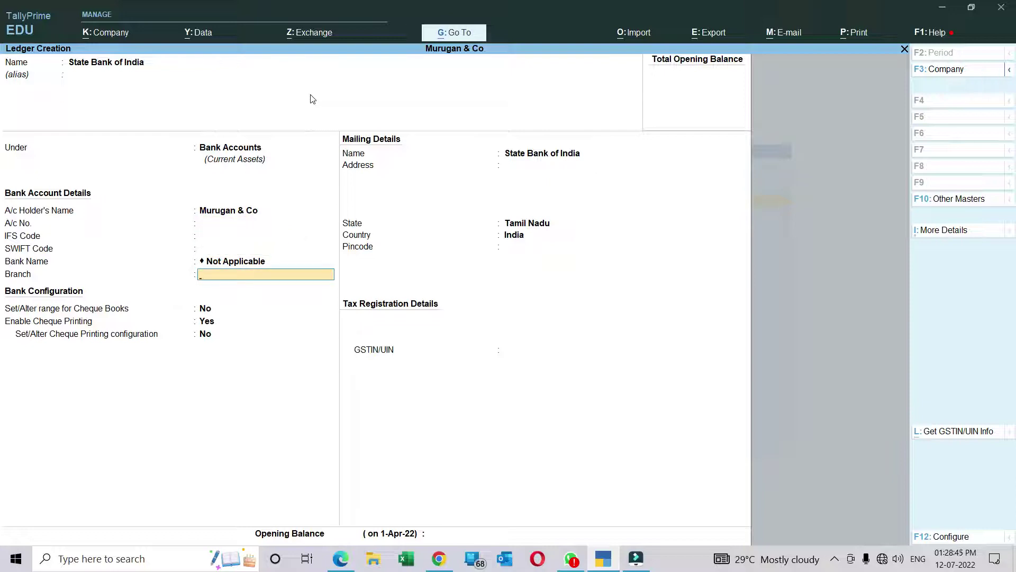
{"action": "key", "text": "Return"}
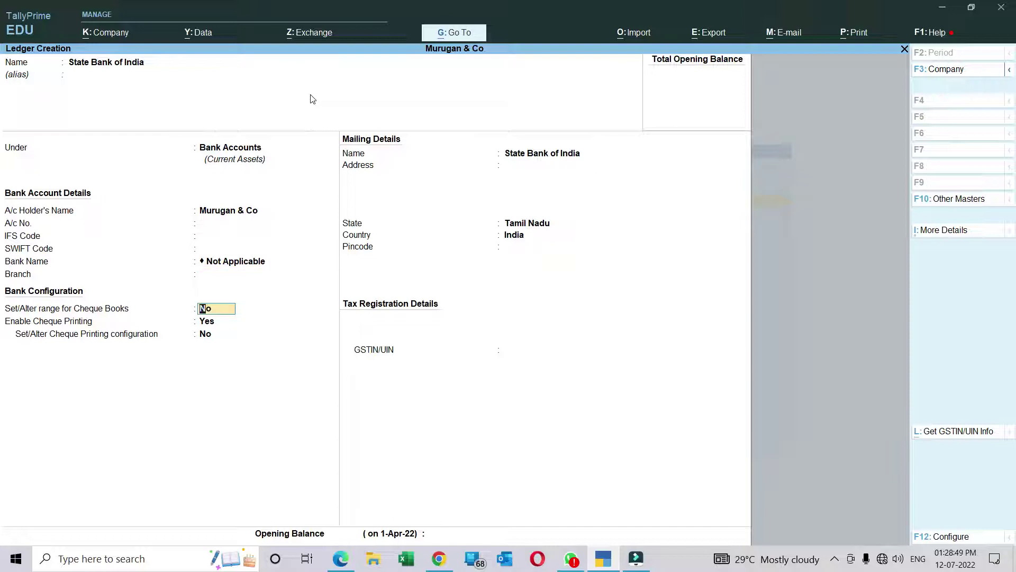
{"action": "key", "text": "Return"}
{"action": "key", "text": "Return"}
{"action": "key", "text": "Return"}
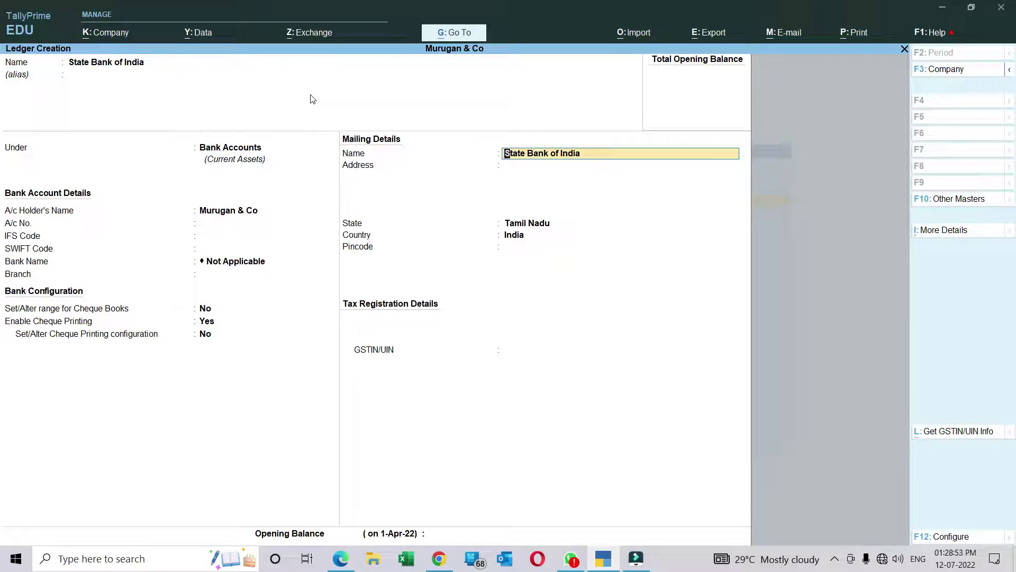
{"action": "key", "text": "ctrl+a"}
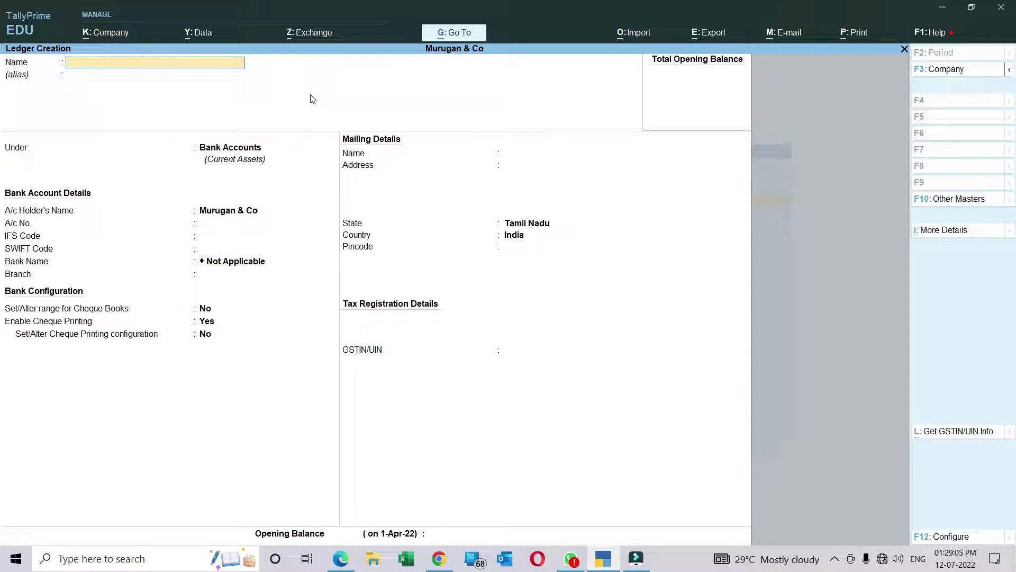
Name the next ledger Salary Expenses, group it under Indirect Expenses and keep its ledger type as Not Applicable.
{"action": "type", "text": "Salary Expenses"}
{"action": "key", "text": "Return"}
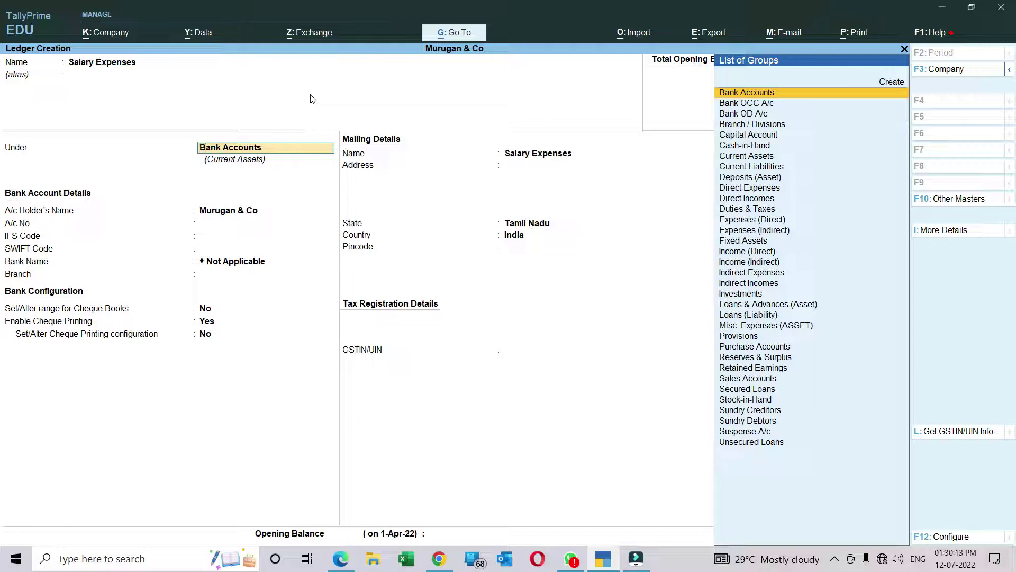
{"action": "type", "text": "Indirect"}
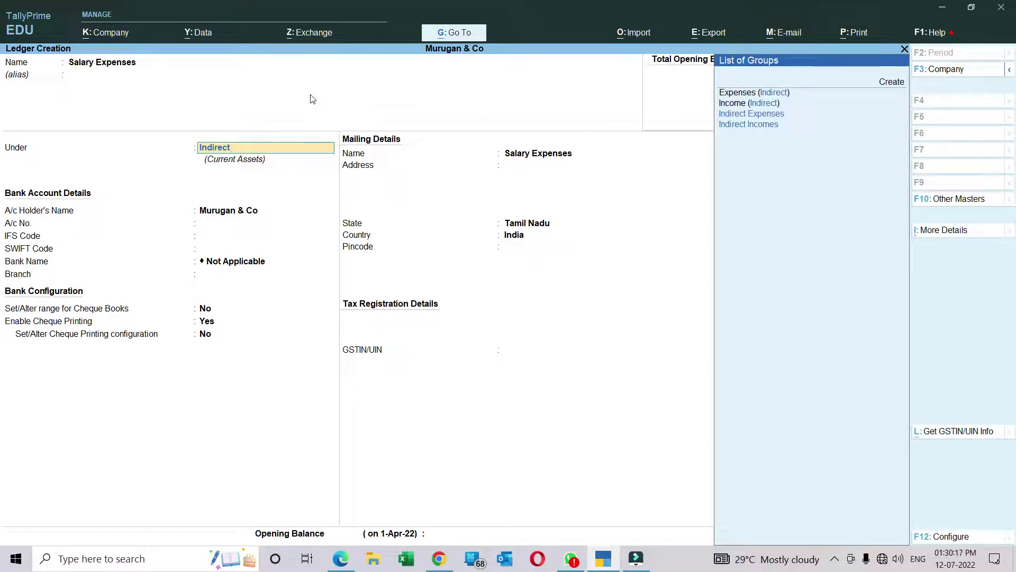
{"action": "key", "text": "Down"}
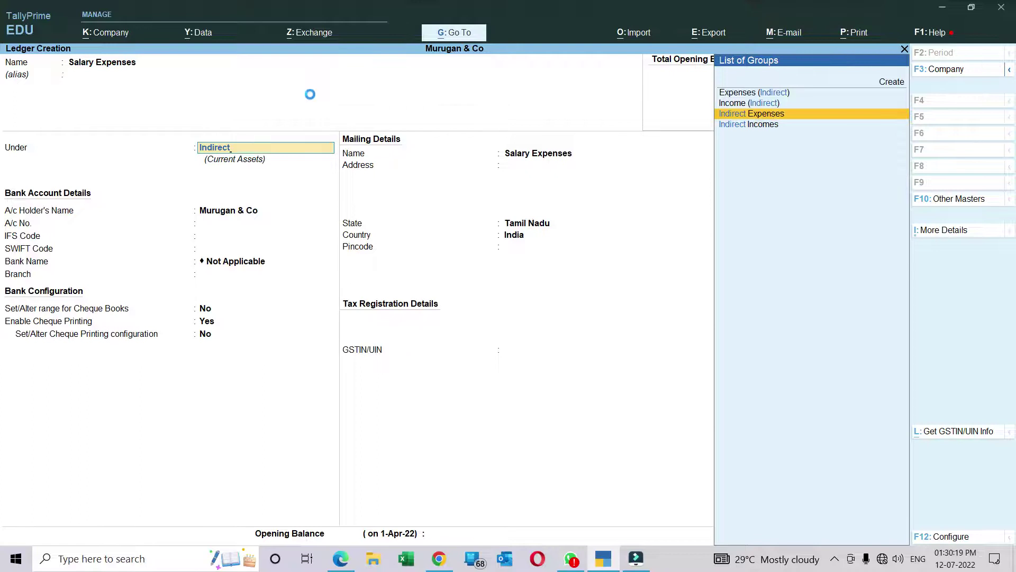
{"action": "key", "text": "Return"}
{"action": "key", "text": "Return"}
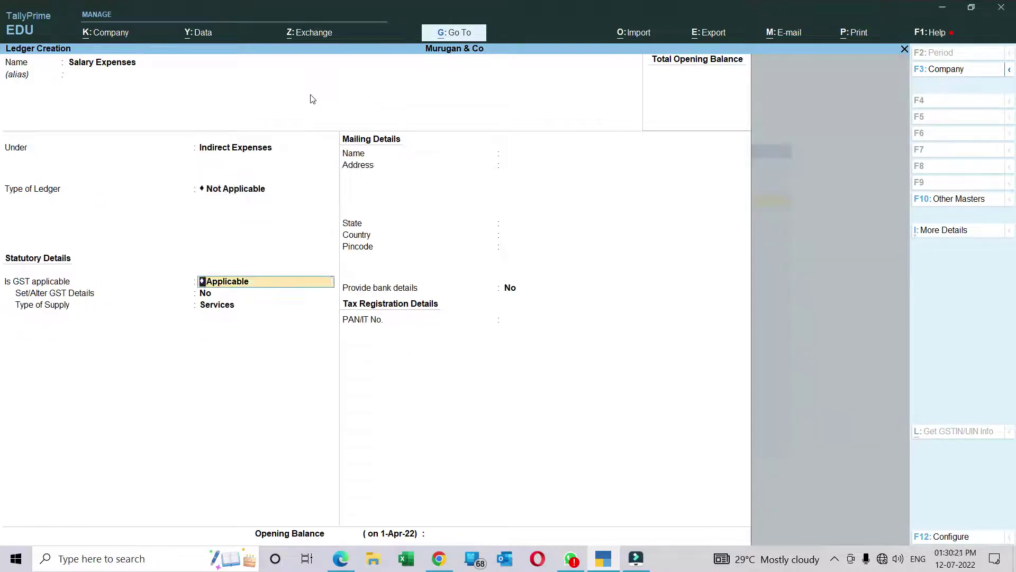
Set GST to Not Applicable for the Salary Expenses ledger and save it.
{"action": "key", "text": "BackSpace"}
{"action": "key", "text": "Down"}
{"action": "key", "text": "Down"}
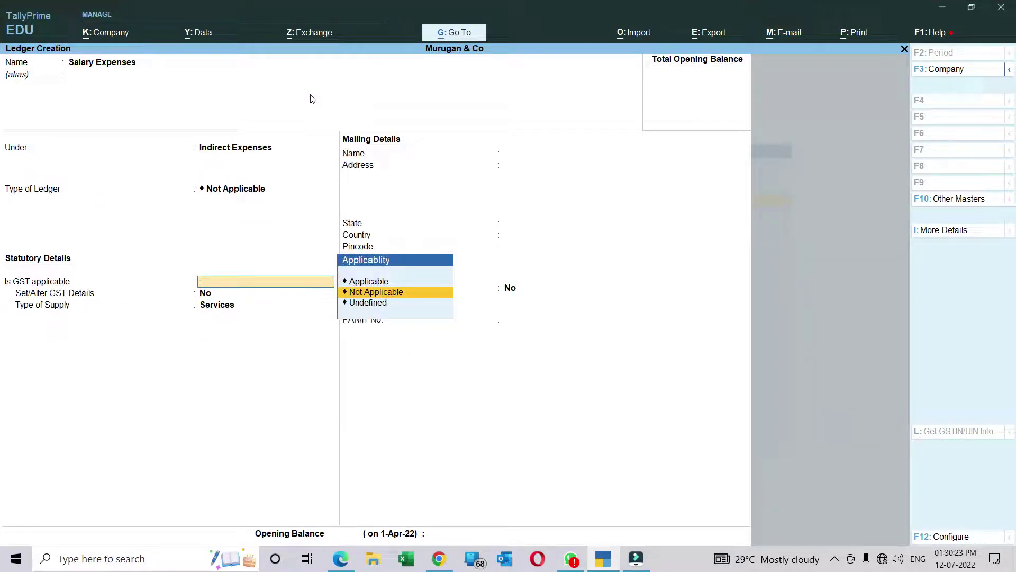
{"action": "key", "text": "Return"}
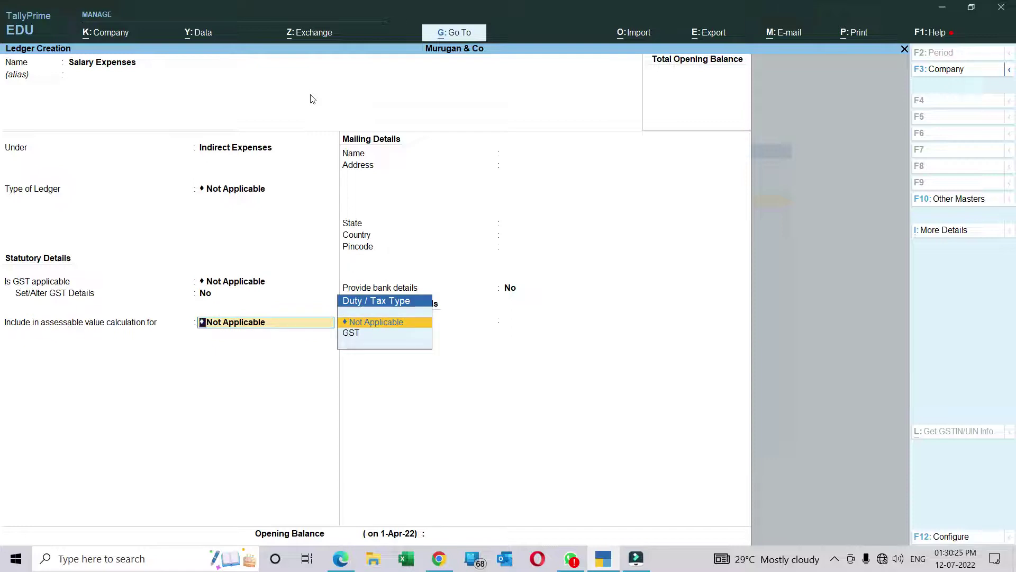
{"action": "key", "text": "ctrl"}
{"action": "key", "text": "ctrl+a"}
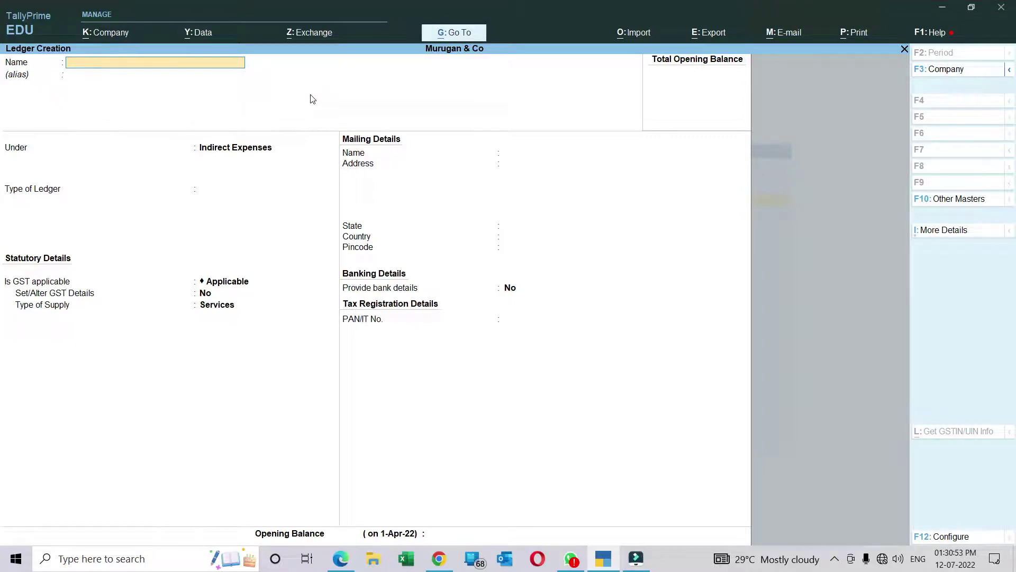
Enter the debtor's name for a new ledger and group it under Sundry Debtors.
{"action": "type", "text": "Kathiravan"}
{"action": "key", "text": "Return"}
{"action": "key", "text": "Return"}
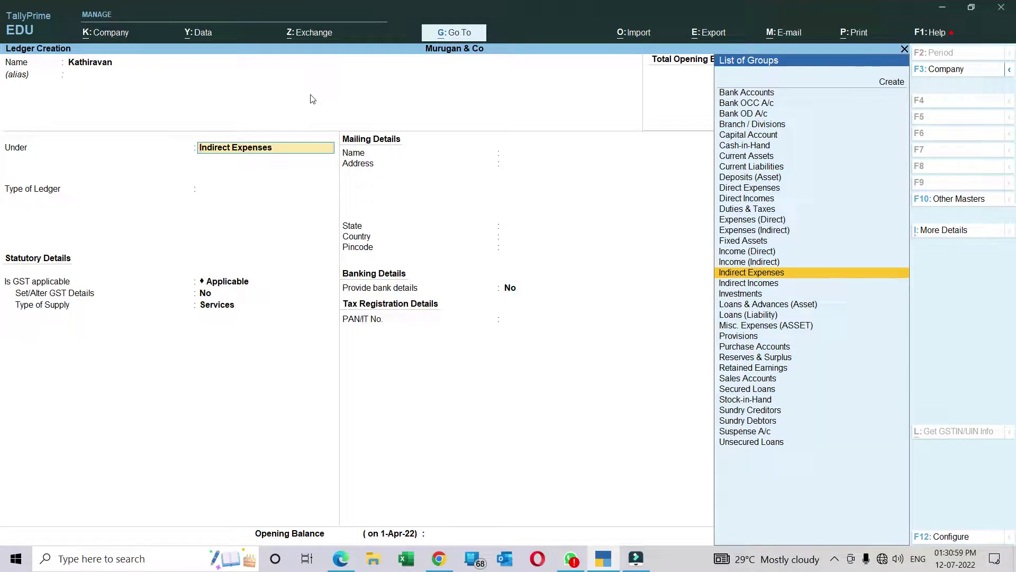
{"action": "type", "text": "Sundr"}
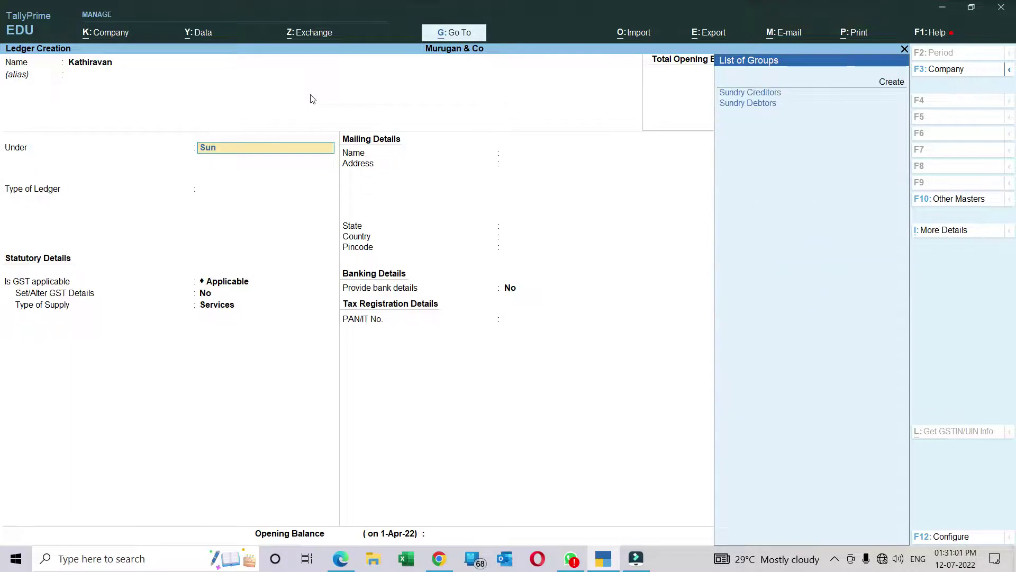
{"action": "key", "text": "Down"}
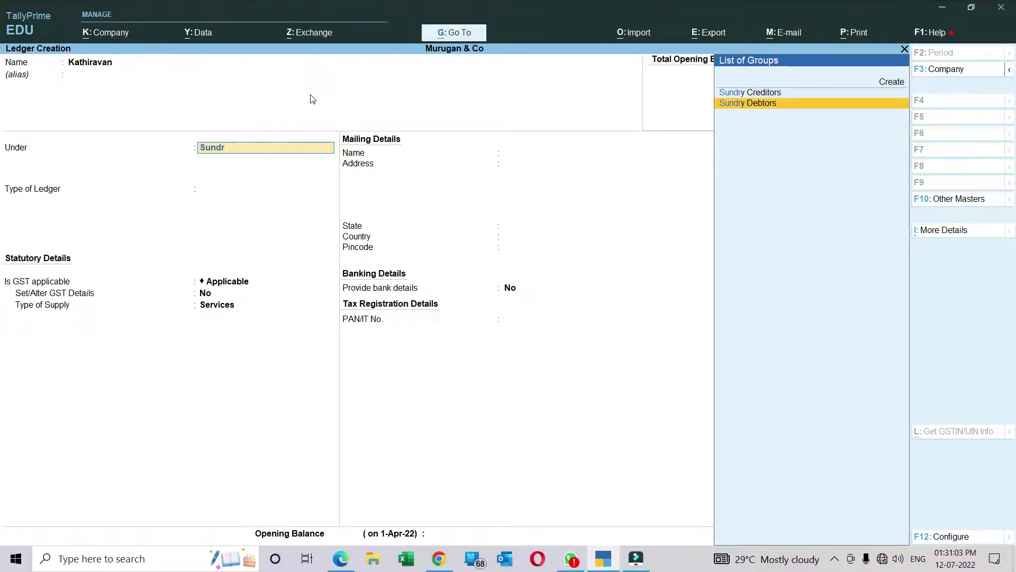
{"action": "key", "text": "Return"}
Keep the debtor ledger's default bill-by-bill, mailing and Regular registration settings, leave the opening balance blank, and save it.
{"action": "key", "text": "Return"}
{"action": "key", "text": "Return"}
{"action": "key", "text": "Return"}
{"action": "key", "text": "Return"}
{"action": "key", "text": "Return"}
{"action": "key", "text": "Return"}
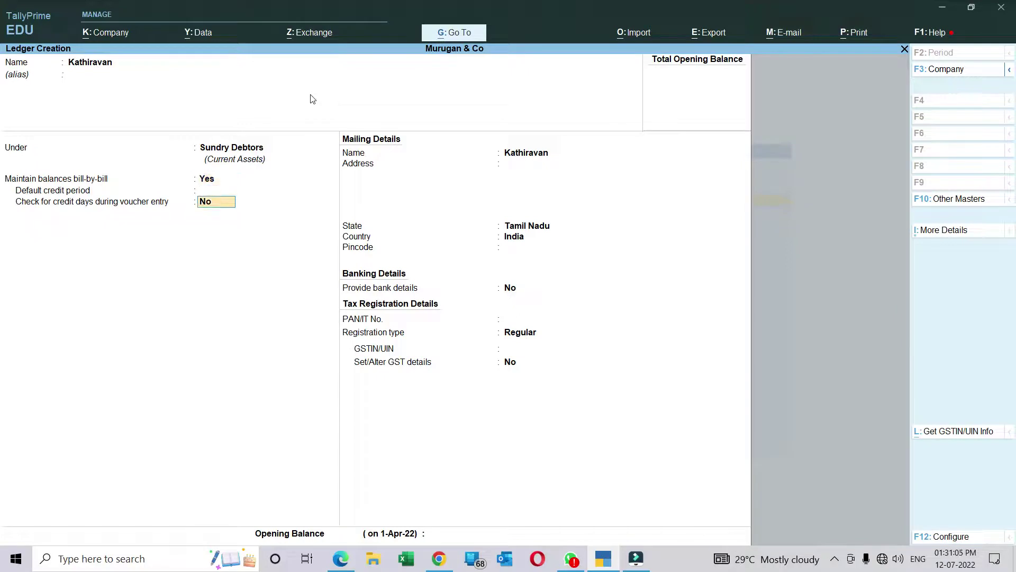
{"action": "key", "text": "Return"}
{"action": "key", "text": "Return"}
{"action": "key", "text": "Return"}
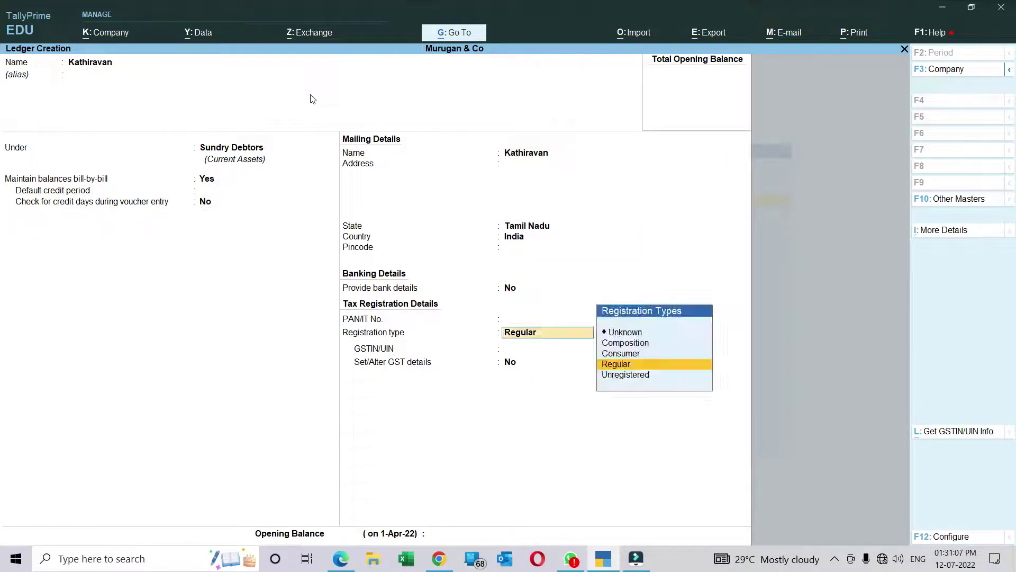
{"action": "key", "text": "Return"}
{"action": "key", "text": "Return"}
{"action": "key", "text": "Return"}
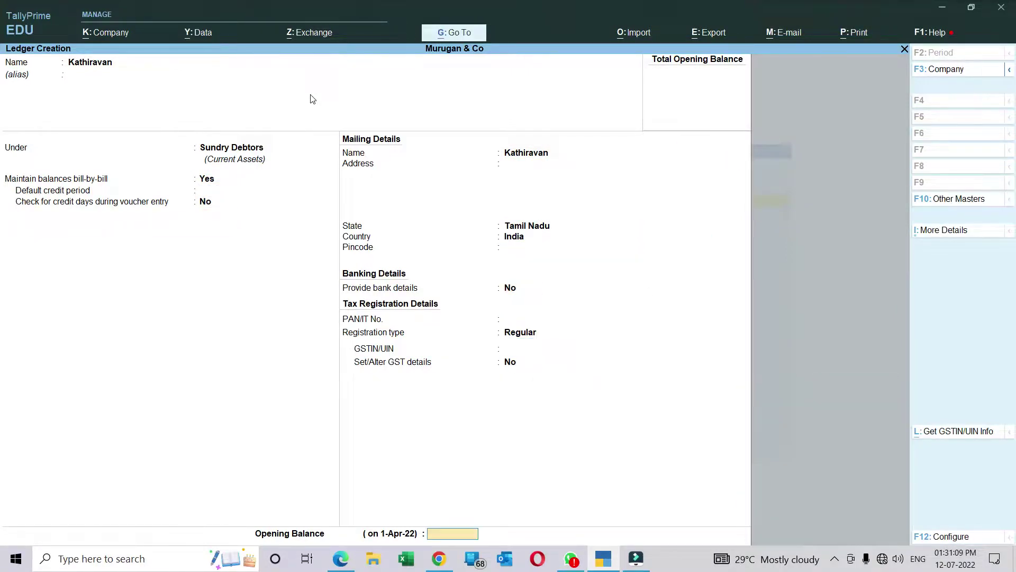
{"action": "key", "text": "Return"}
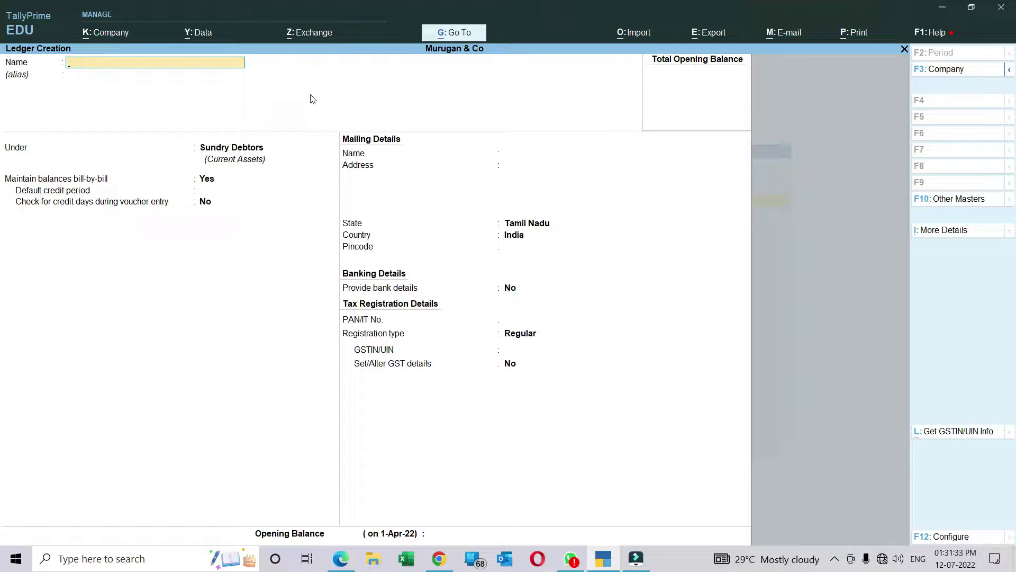
Create a ledger named Vinayaga & Co under Sundry Creditors with the default settings and save it.
{"action": "type", "text": "Vinayaga & co"}
{"action": "key", "text": "Return"}
{"action": "type", "text": "Sund"}
{"action": "key", "text": "Up"}
{"action": "key", "text": "Return"}
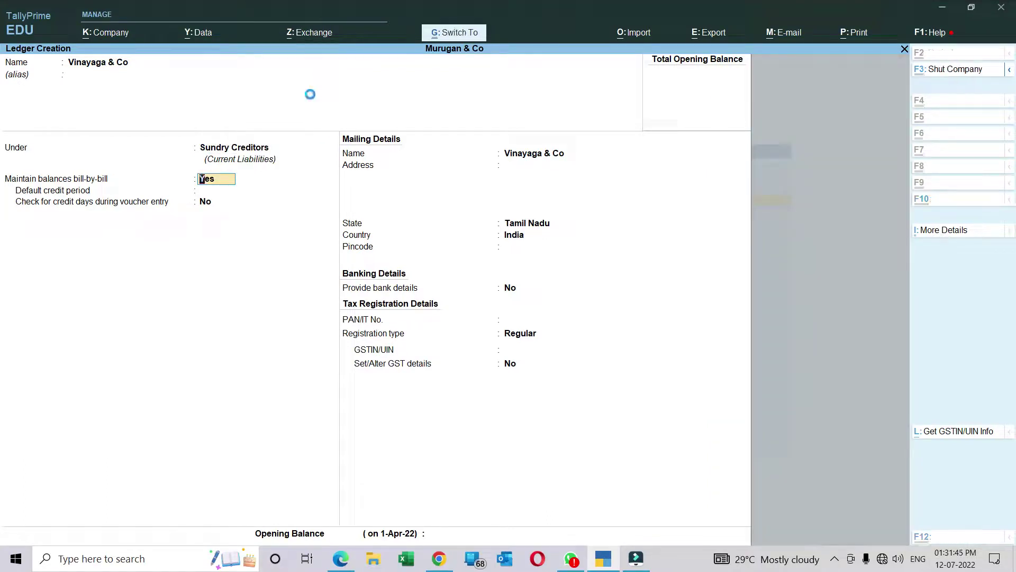
{"action": "key", "text": "ctrl+a"}
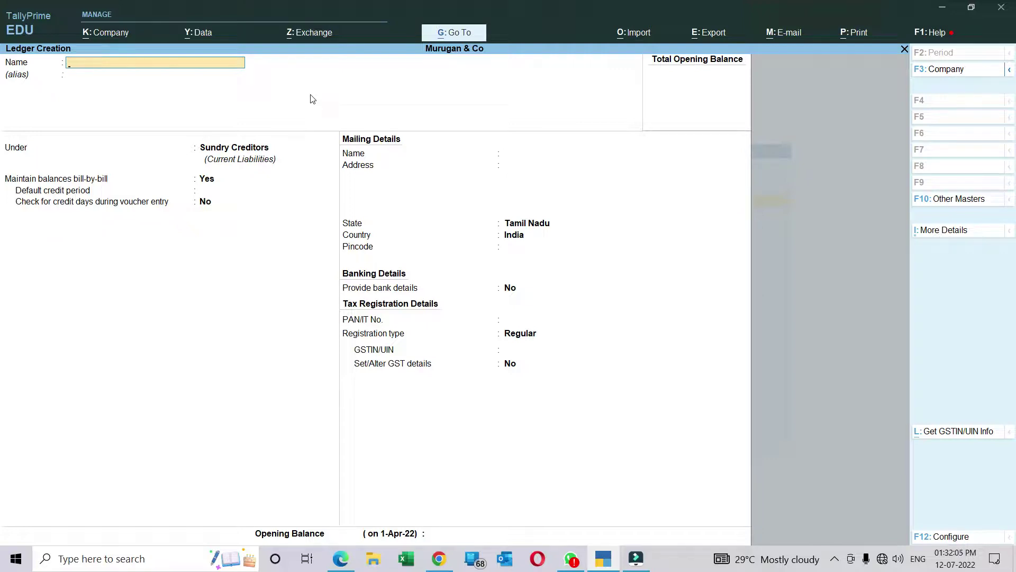
Create a ledger with the advance recipient's name under Loans & Advances (Asset) and save it.
{"action": "type", "text": "Vinayak"}
{"action": "key", "text": "Return"}
{"action": "key", "text": "Return"}
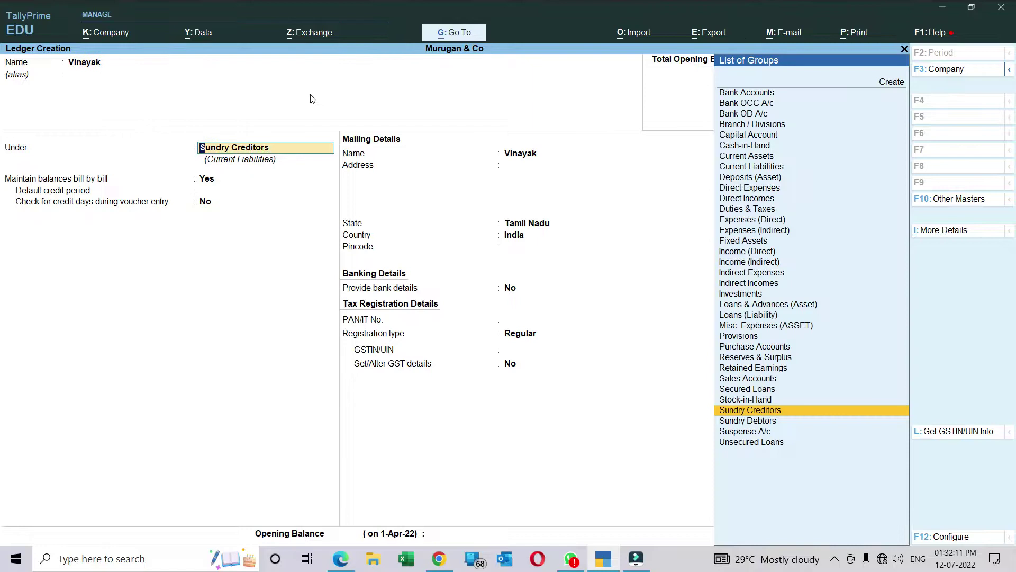
{"action": "type", "text": "Advan"}
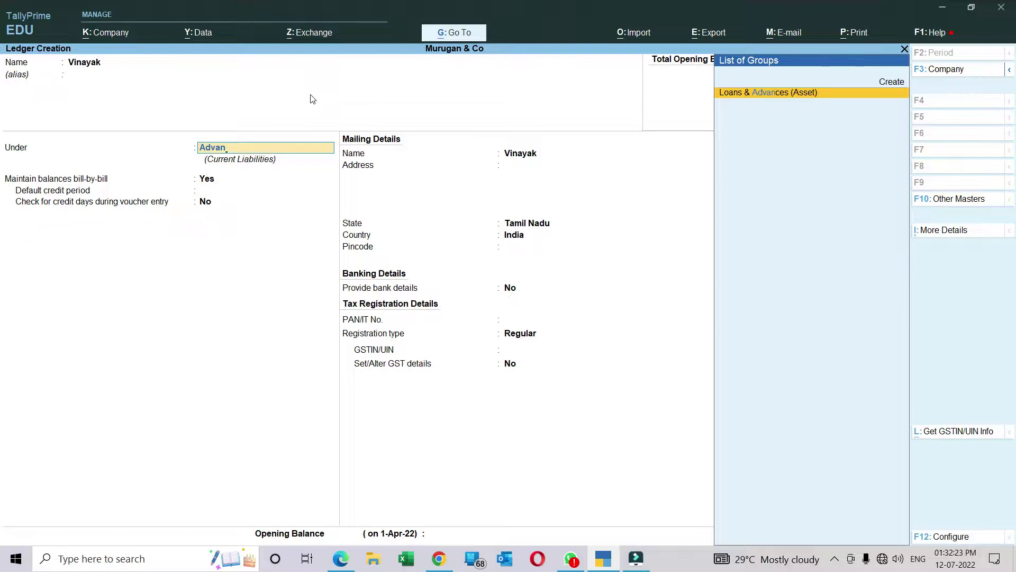
{"action": "key", "text": "Return"}
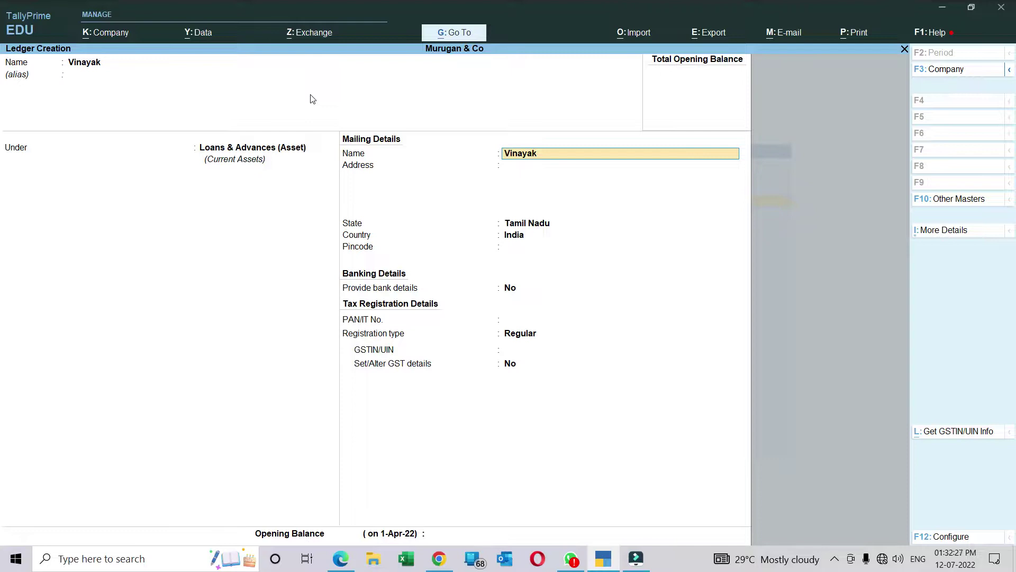
{"action": "key", "text": "ctrl+a"}
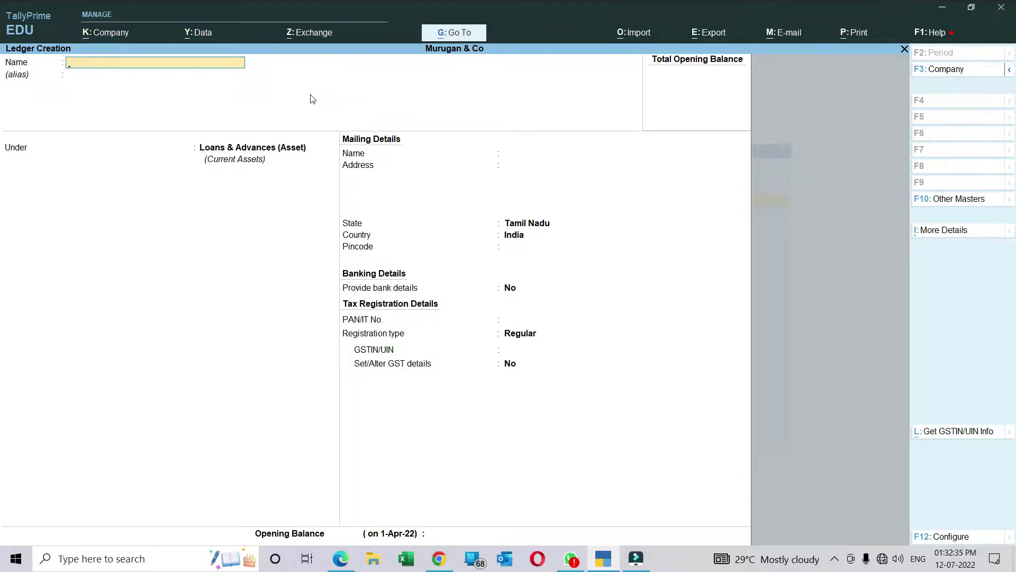
Name a new ledger State Bank of India Loan and group it under Loans (Liability).
{"action": "type", "text": "State Bank of i"}
{"action": "key", "text": "BackSpace"}
{"action": "type", "text": "india Loan"}
{"action": "key", "text": "Return"}
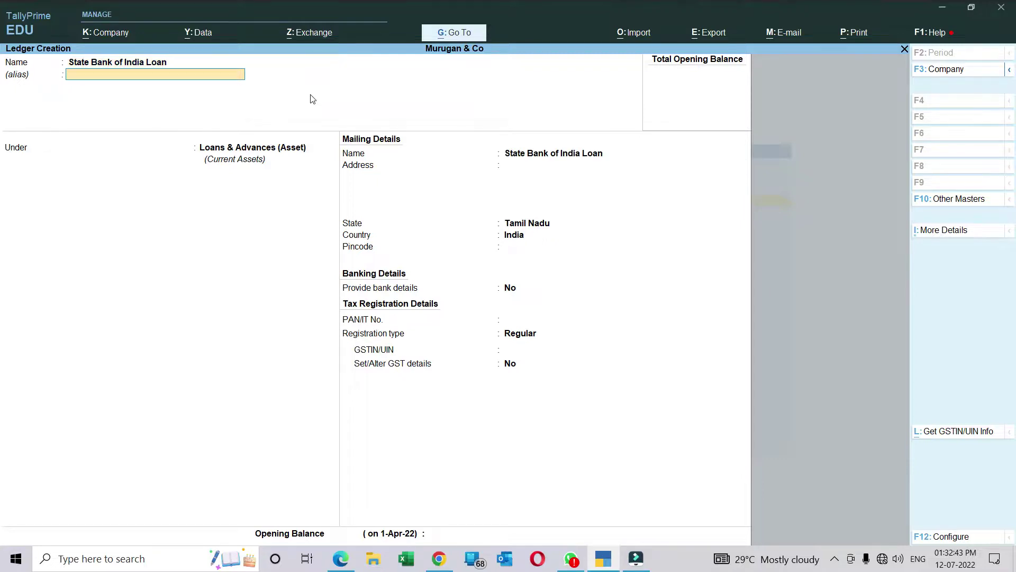
{"action": "key", "text": "Return"}
{"action": "type", "text": "Loa"}
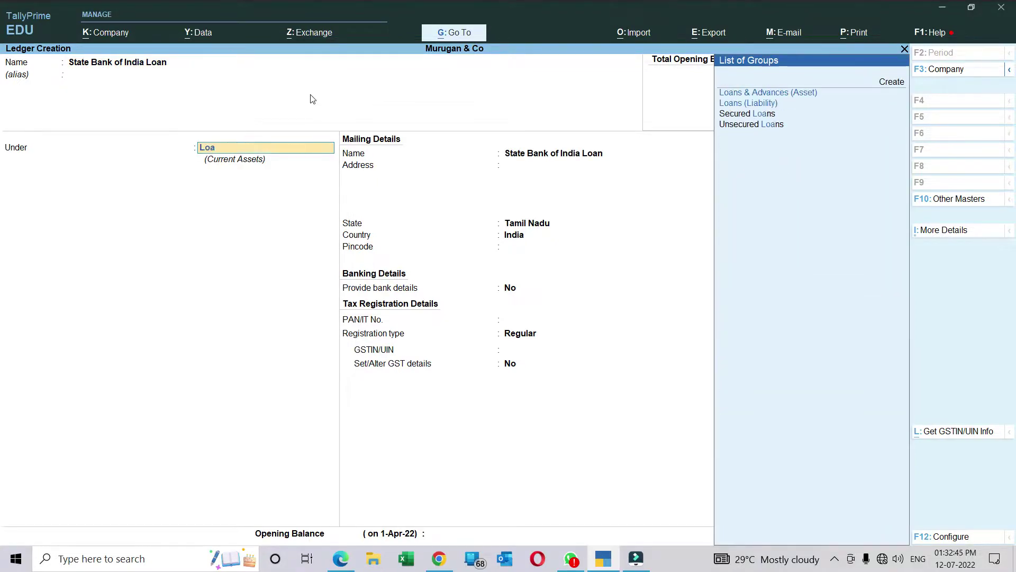
{"action": "key", "text": "Down"}
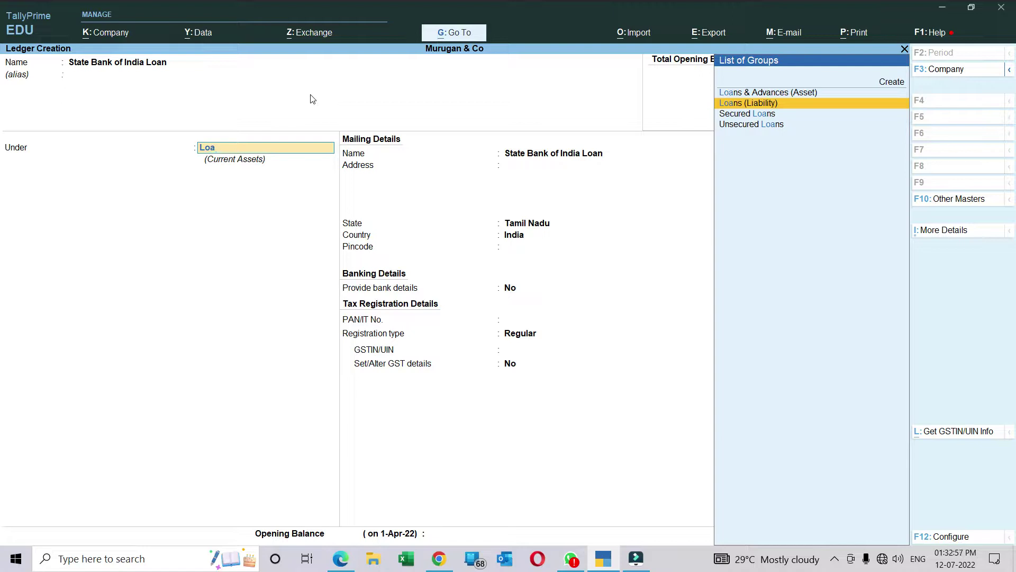
{"action": "key", "text": "Return"}
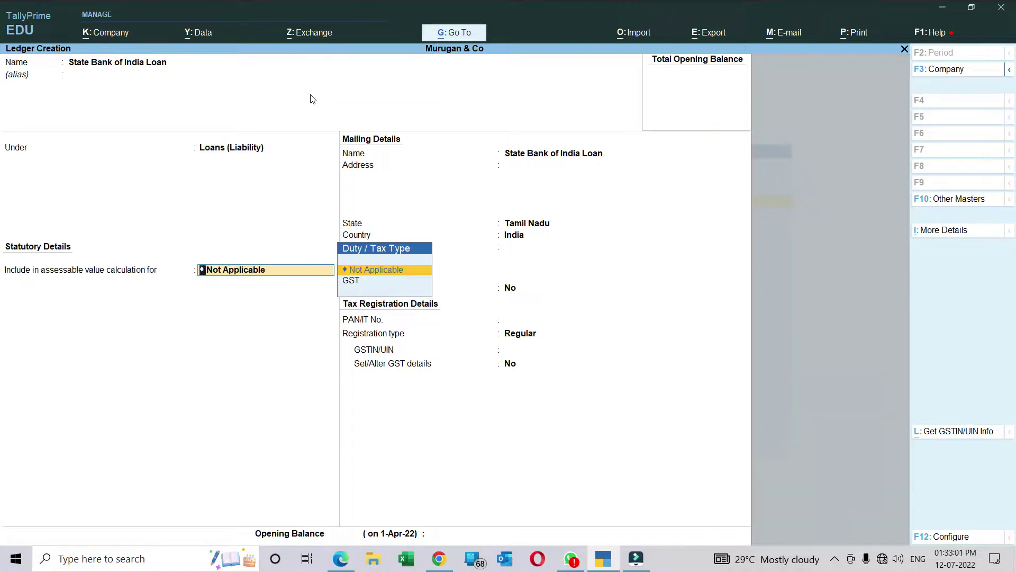
Save the State Bank of India Loan ledger with its default settings and return to the Gateway of Tally.
{"action": "key", "text": "ctrl+a"}
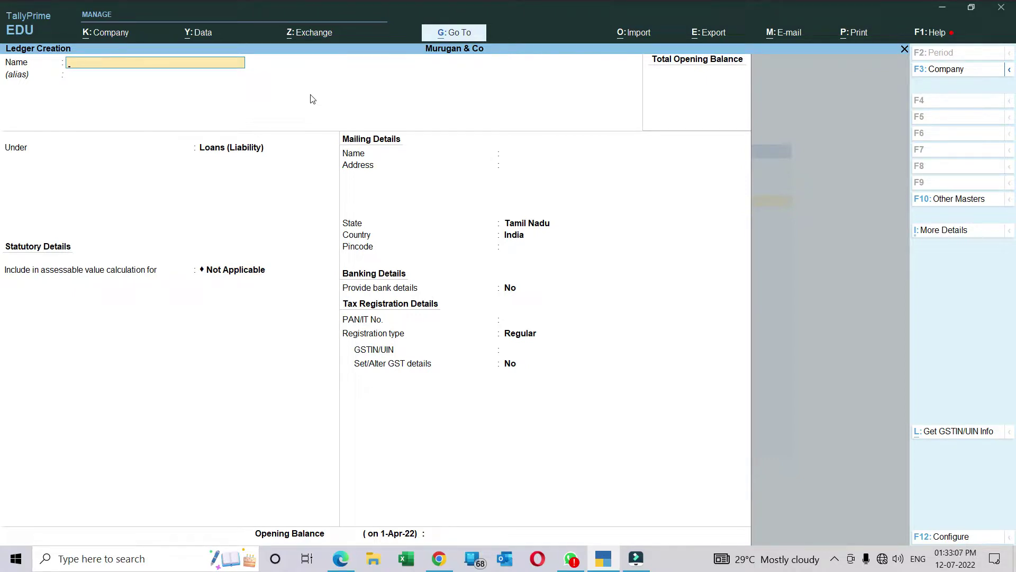
{"action": "key", "text": "Escape"}
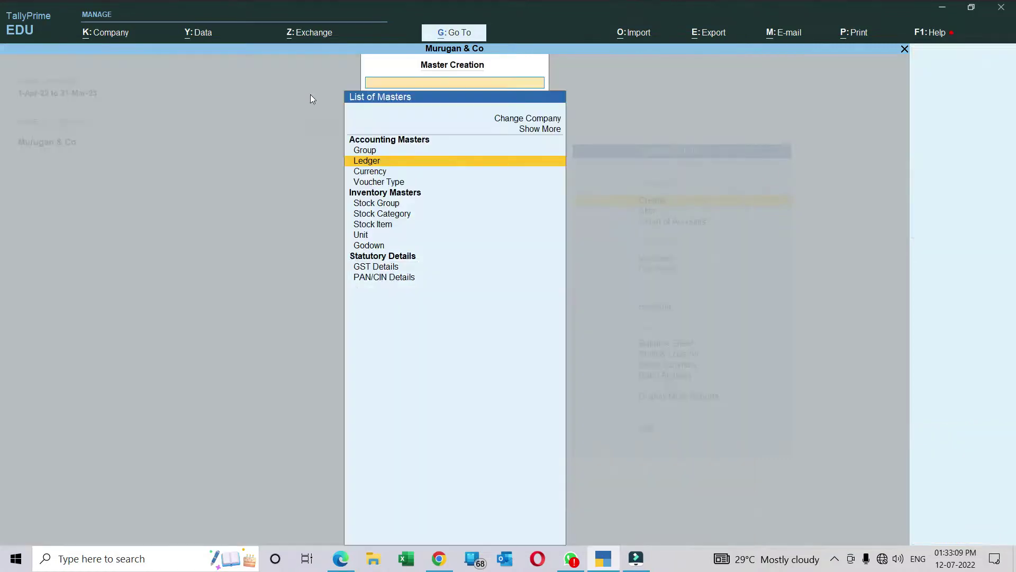
{"action": "key", "text": "Escape"}
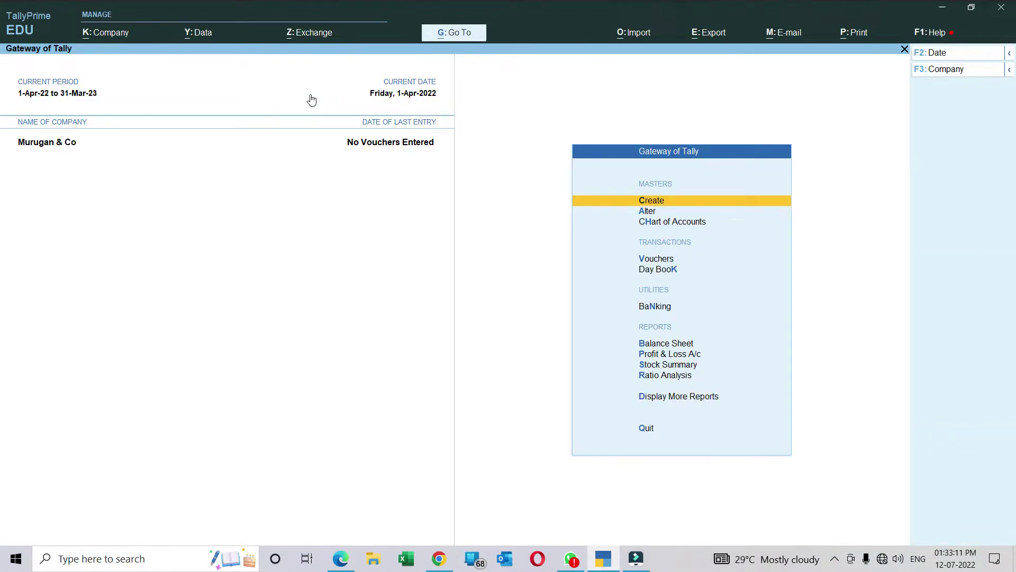
Start a payment voucher with Cash as the paying account.
{"action": "key", "text": "v"}
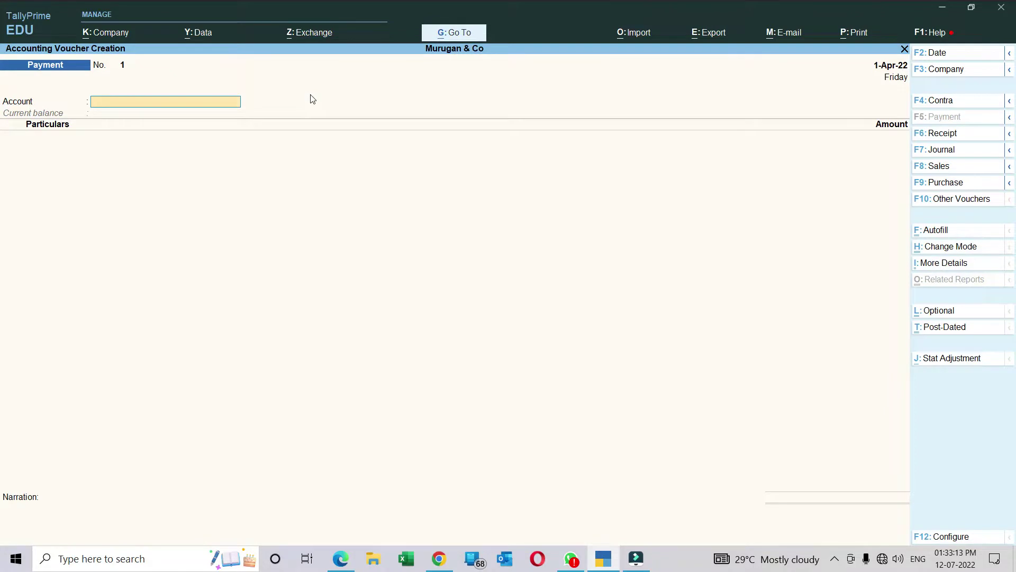
{"action": "type", "text": "Cas"}
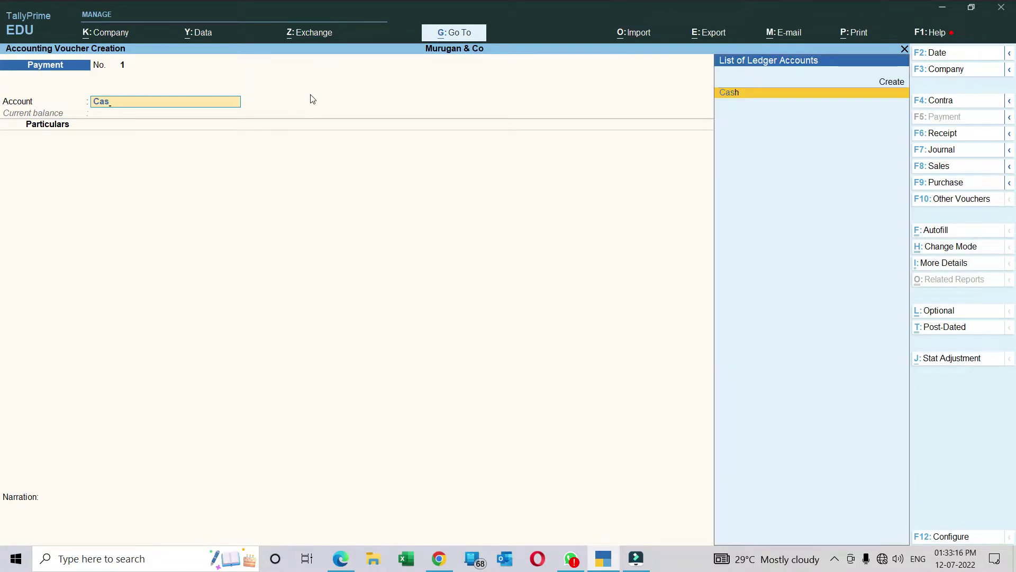
{"action": "key", "text": "Return"}
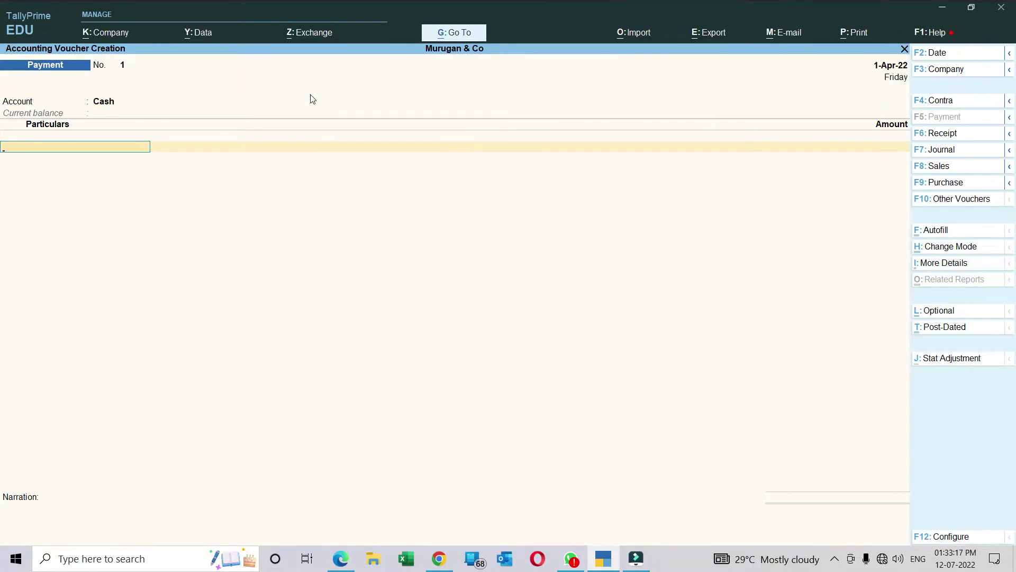
Start a new ledger from the payment voucher's particulars line and name it Printing & Stationery, without an alias.
{"action": "type", "text": "p"}
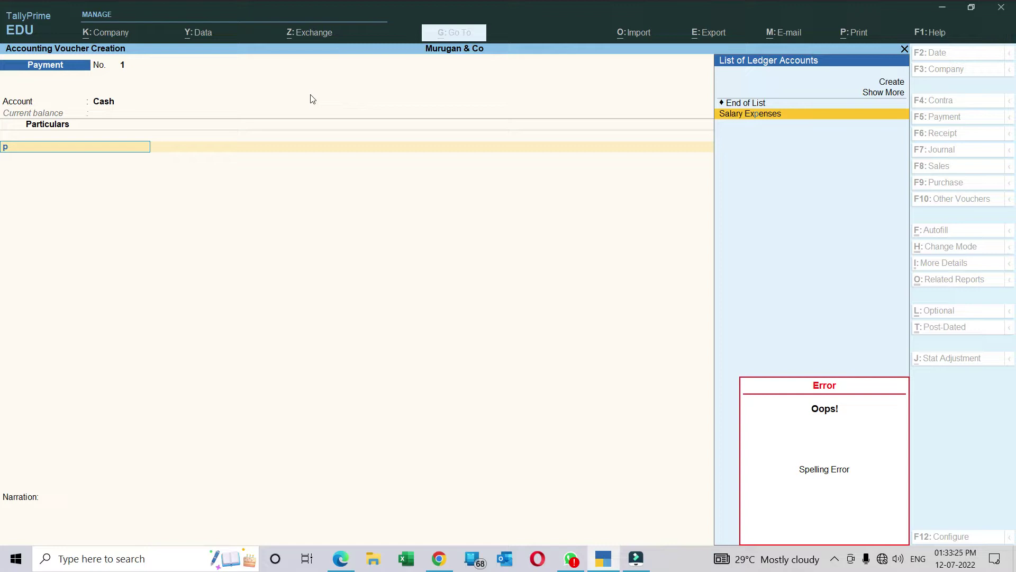
{"action": "key", "text": "alt+c"}
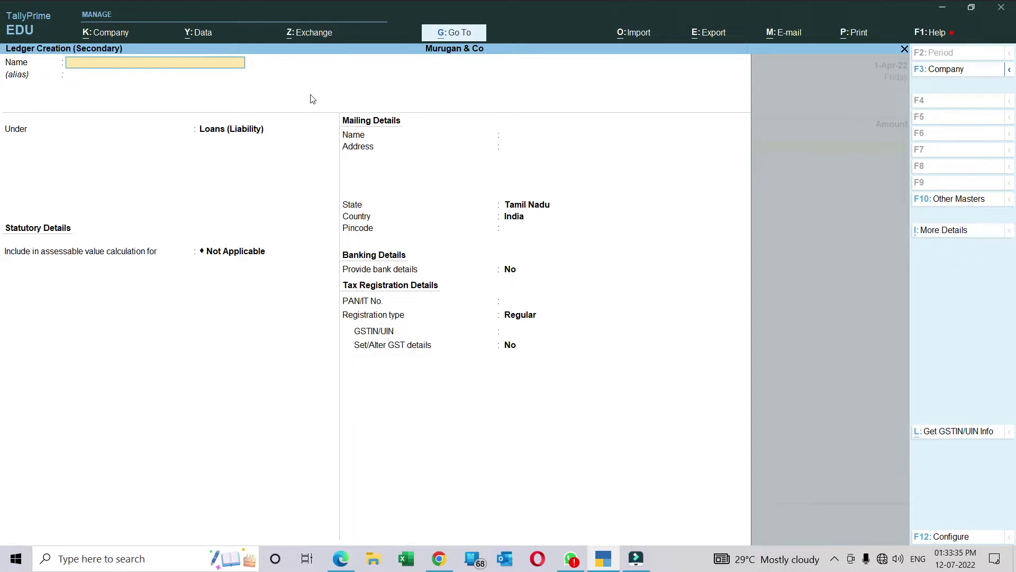
{"action": "type", "text": "Printing"}
{"action": "type", "text": "& Stationery"}
{"action": "key", "text": "Return"}
{"action": "key", "text": "Return"}
Group the Printing & Stationery ledger under Indirect Expenses with GST Not Applicable, and save it.
{"action": "type", "text": "I"}
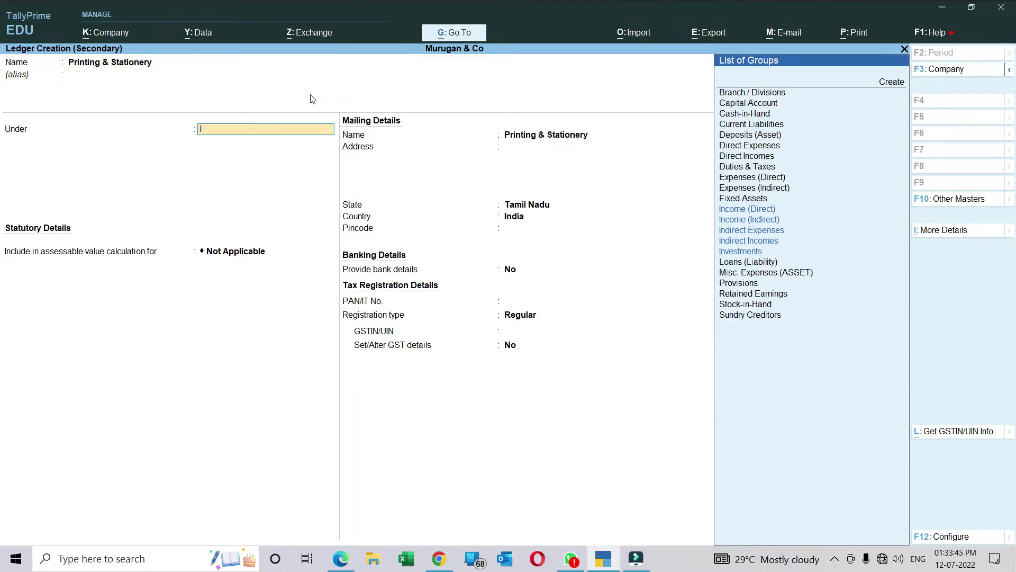
{"action": "type", "text": "ndire"}
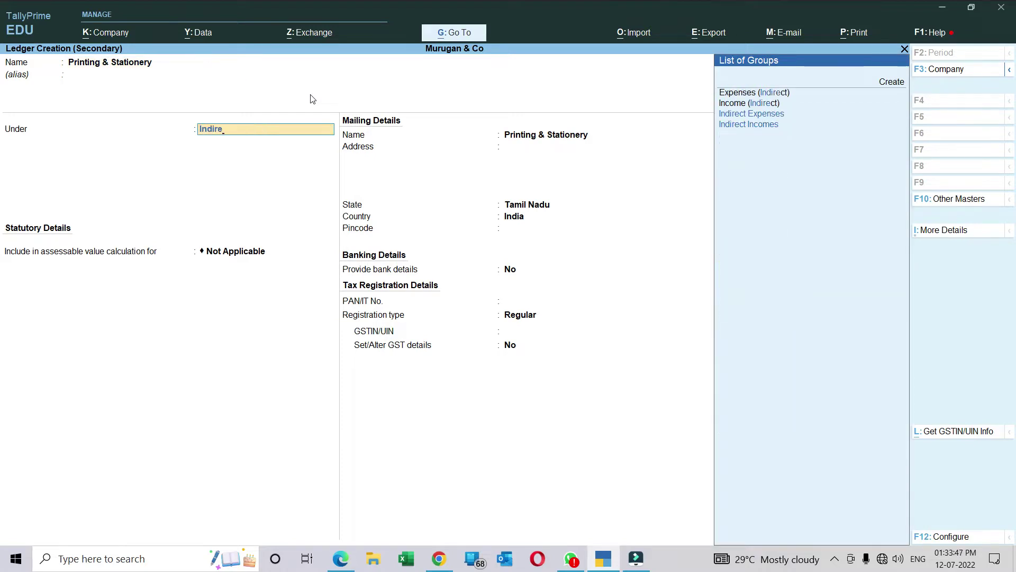
{"action": "key", "text": "Up"}
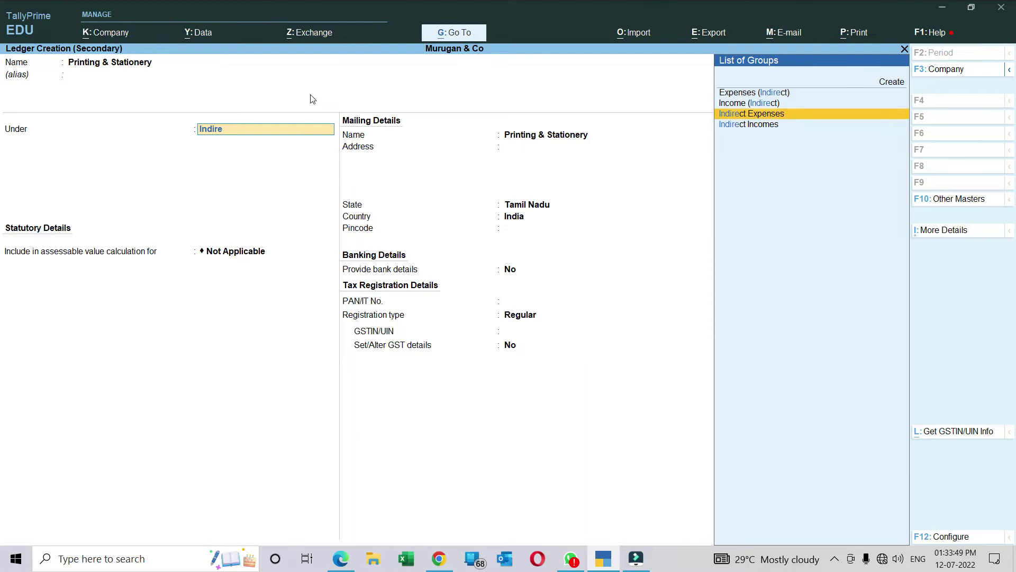
{"action": "key", "text": "Return"}
{"action": "key", "text": "Return"}
{"action": "key", "text": "BackSpace"}
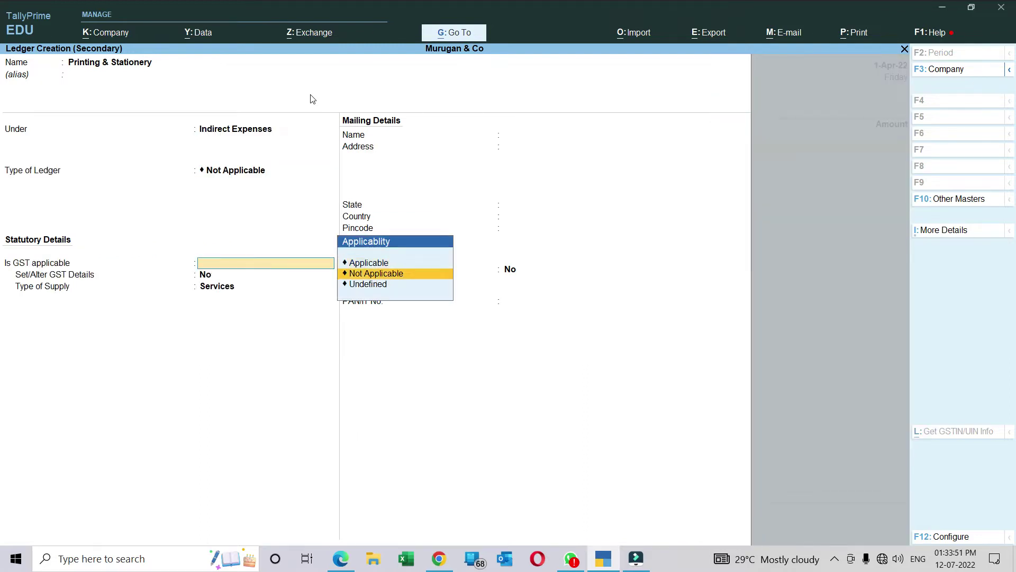
{"action": "key", "text": "Return"}
{"action": "key", "text": "ctrl+a"}
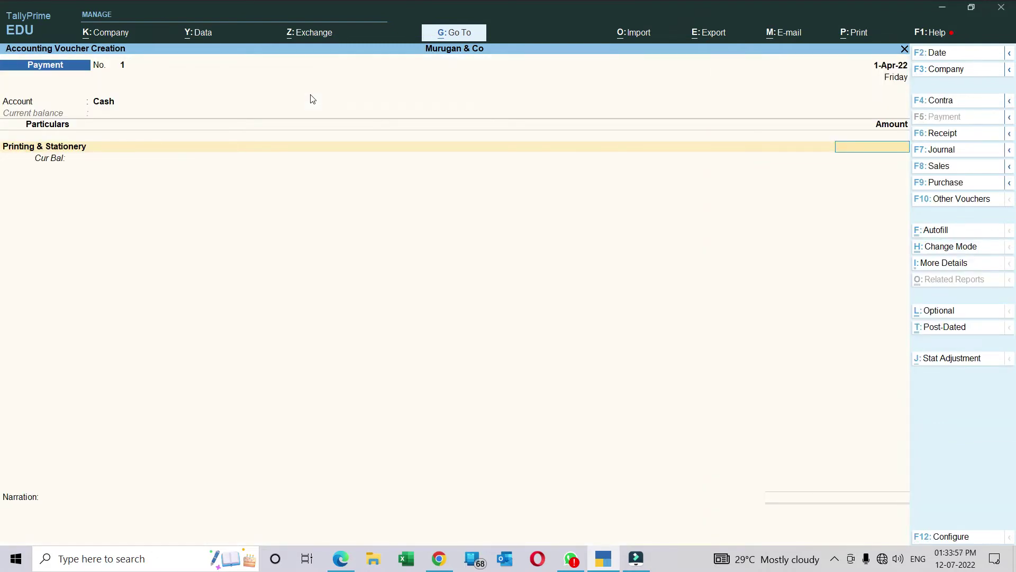
Enter an amount of 100 for Printing & Stationery and save the payment voucher.
{"action": "type", "text": "100"}
{"action": "key", "text": "Return"}
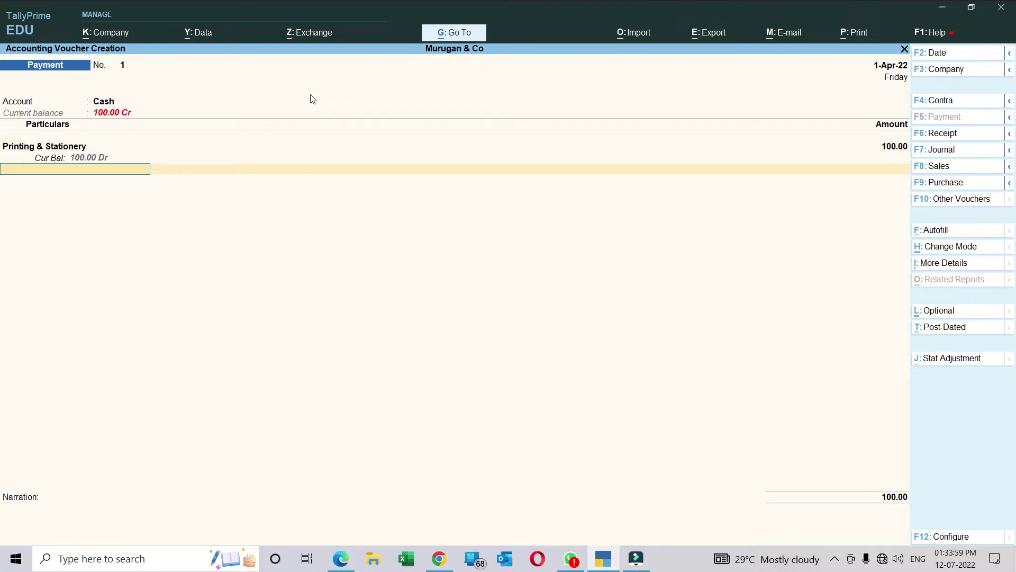
{"action": "key", "text": "ctrl+a"}
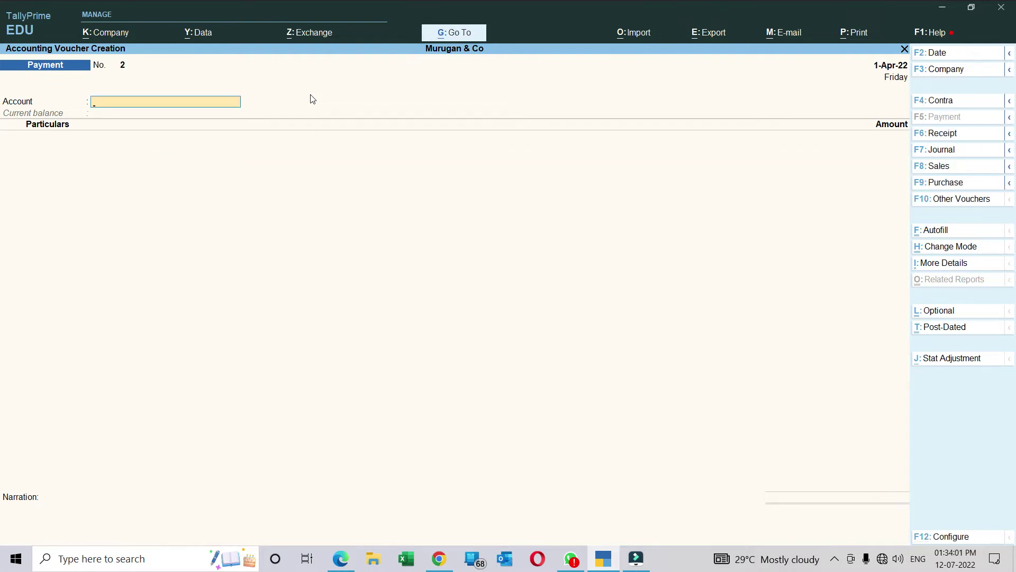